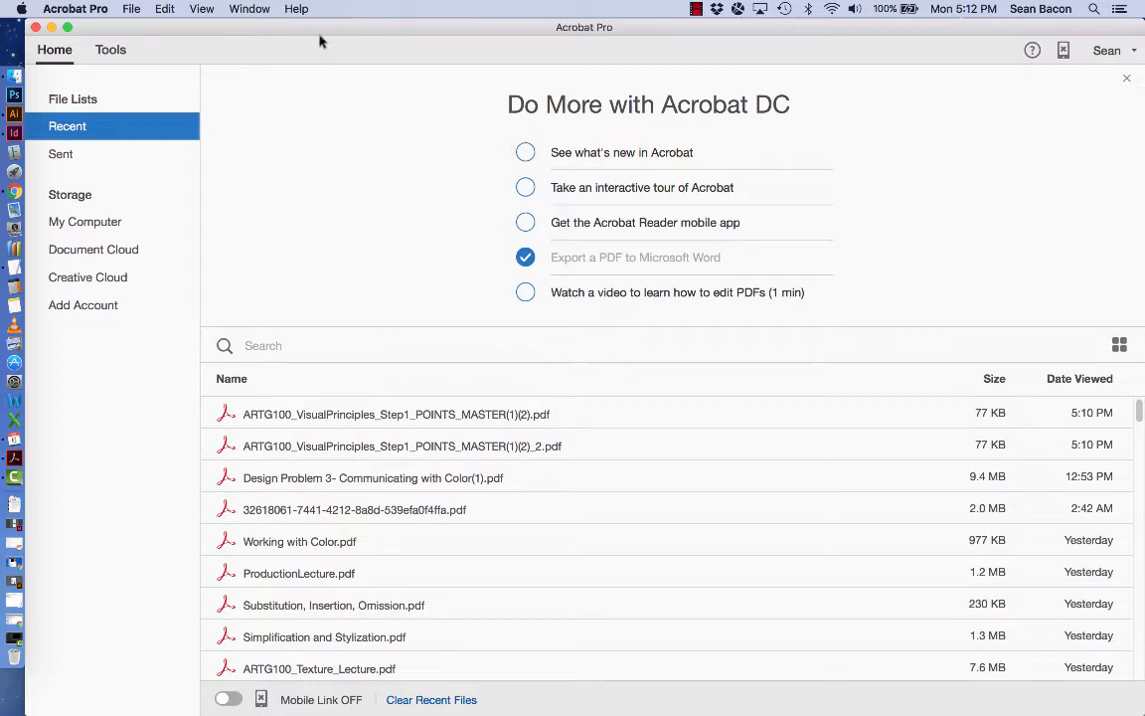
# Combine the desktop files ARTG100_VisualPrinciples_Step1_POINTS_MASTER(1)(2).pdf and ARTG100_VisualPrinciples_Step1_POINTS_MASTER(1)(2)_2.pdf into a single PDF
pyautogui.click(132, 9)
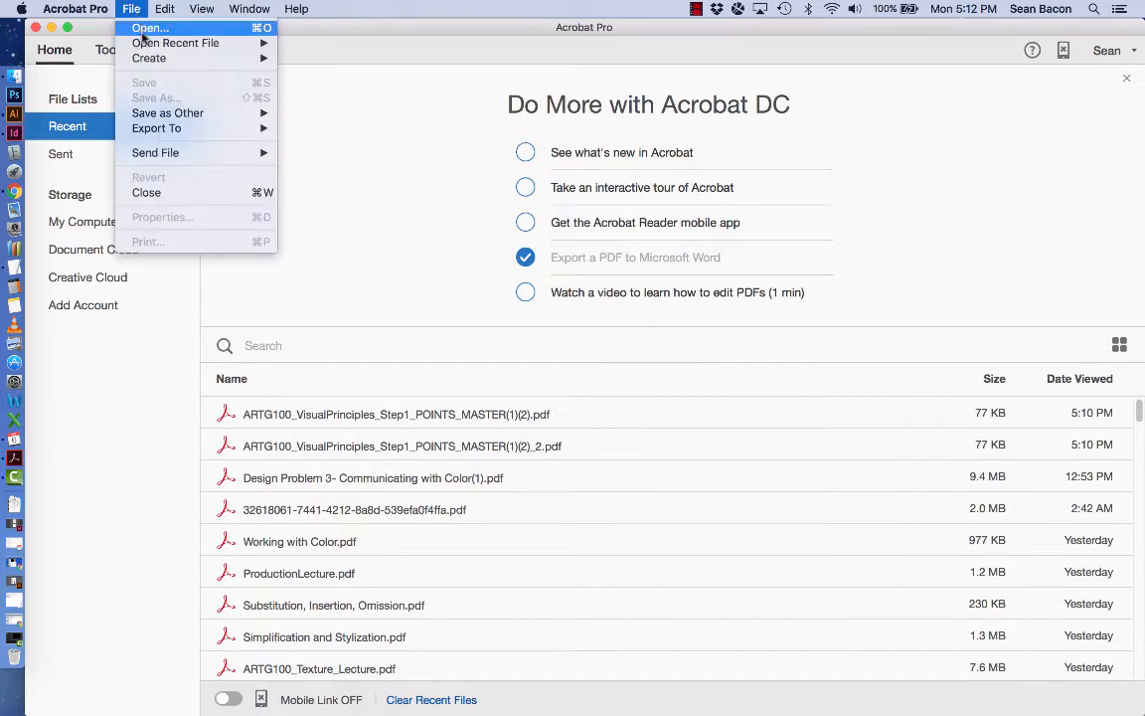
pyautogui.moveTo(134, 59)
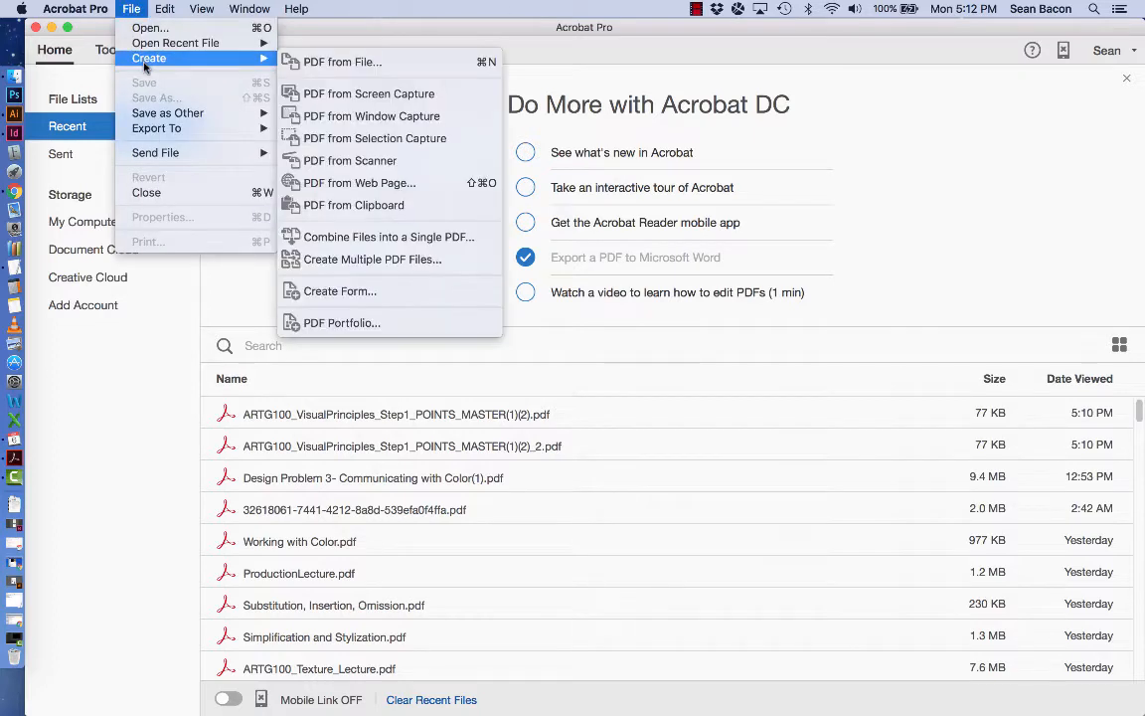
pyautogui.click(405, 239)
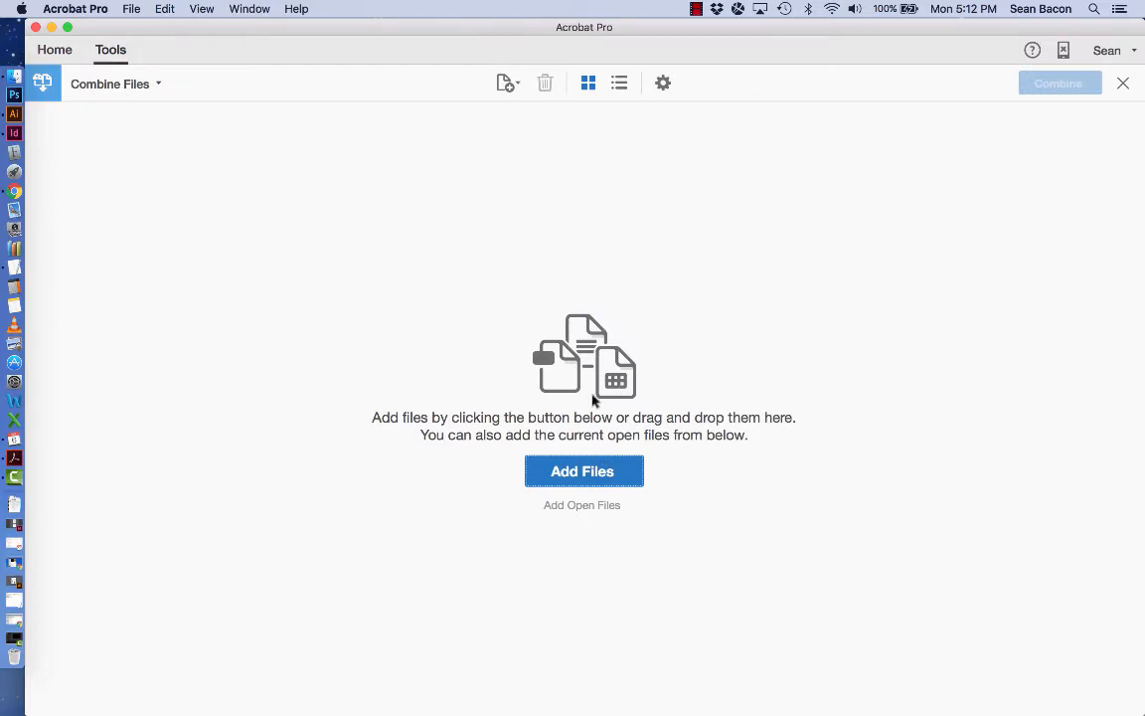
pyautogui.click(596, 470)
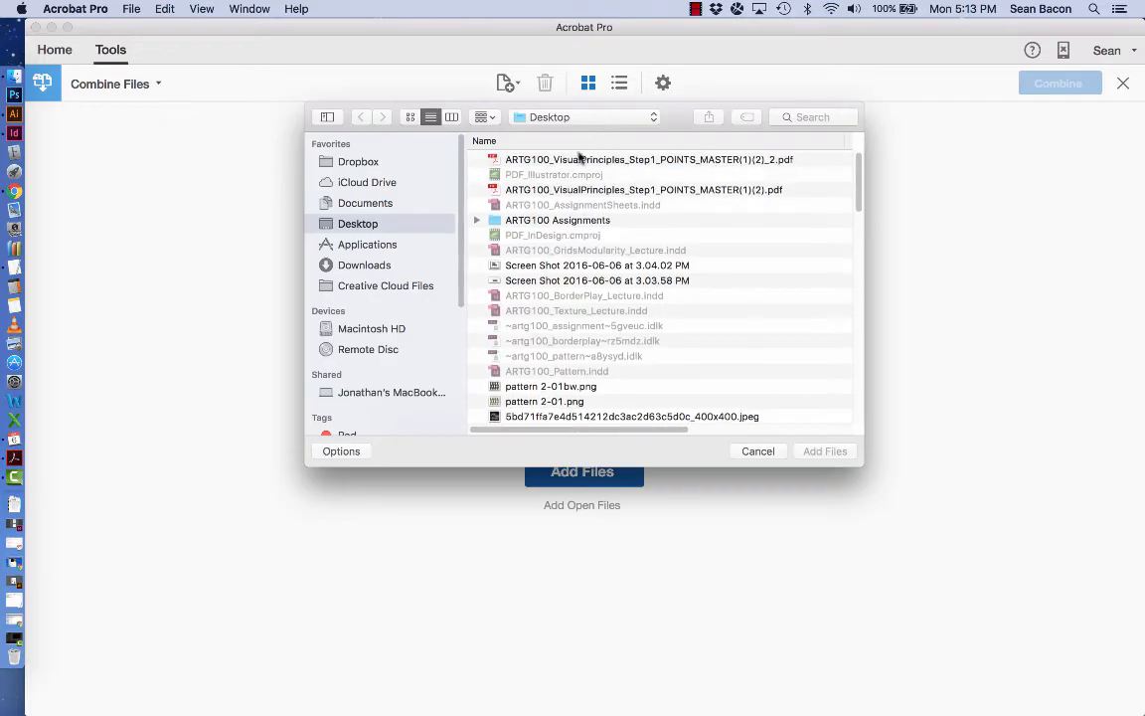
pyautogui.click(577, 159)
pyautogui.keyDown('super'); pyautogui.click(572, 189); pyautogui.keyUp('super')
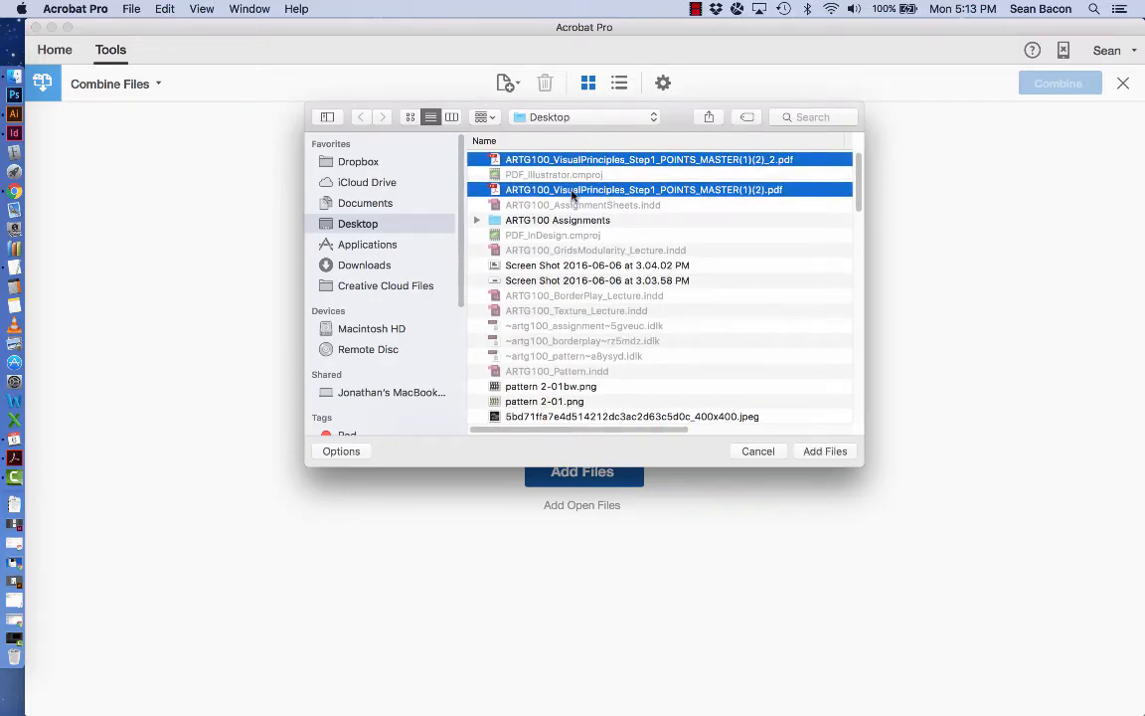
pyautogui.click(837, 452)
pyautogui.moveTo(212, 161)
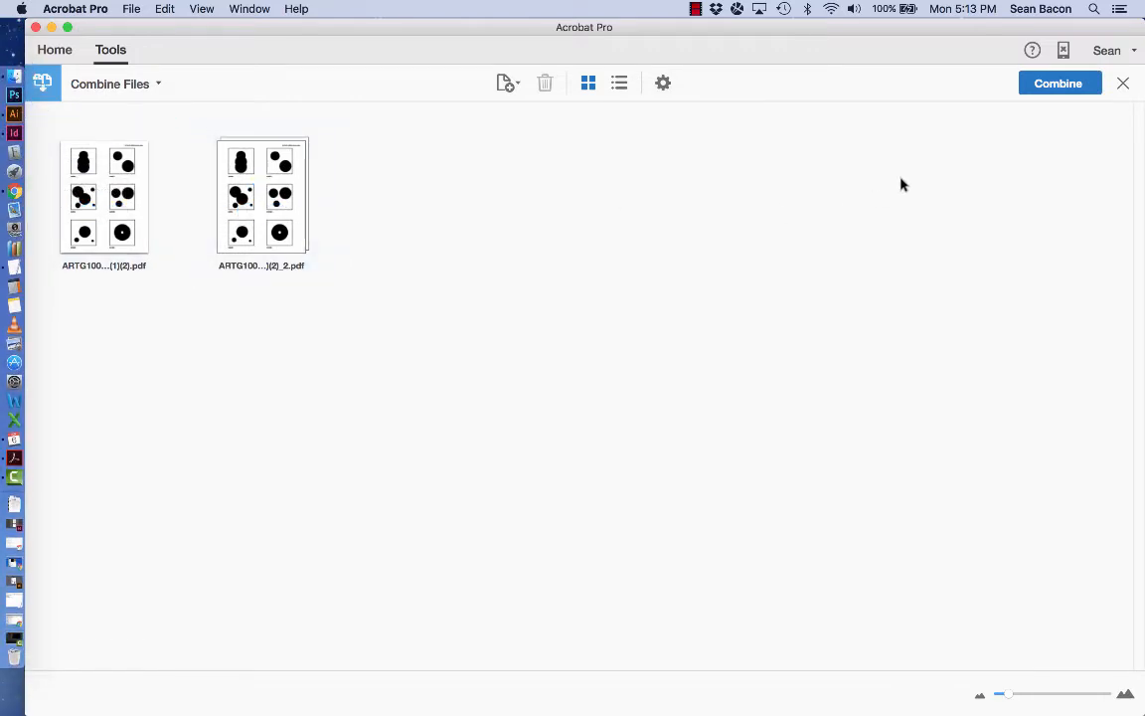
pyautogui.click(1094, 94)
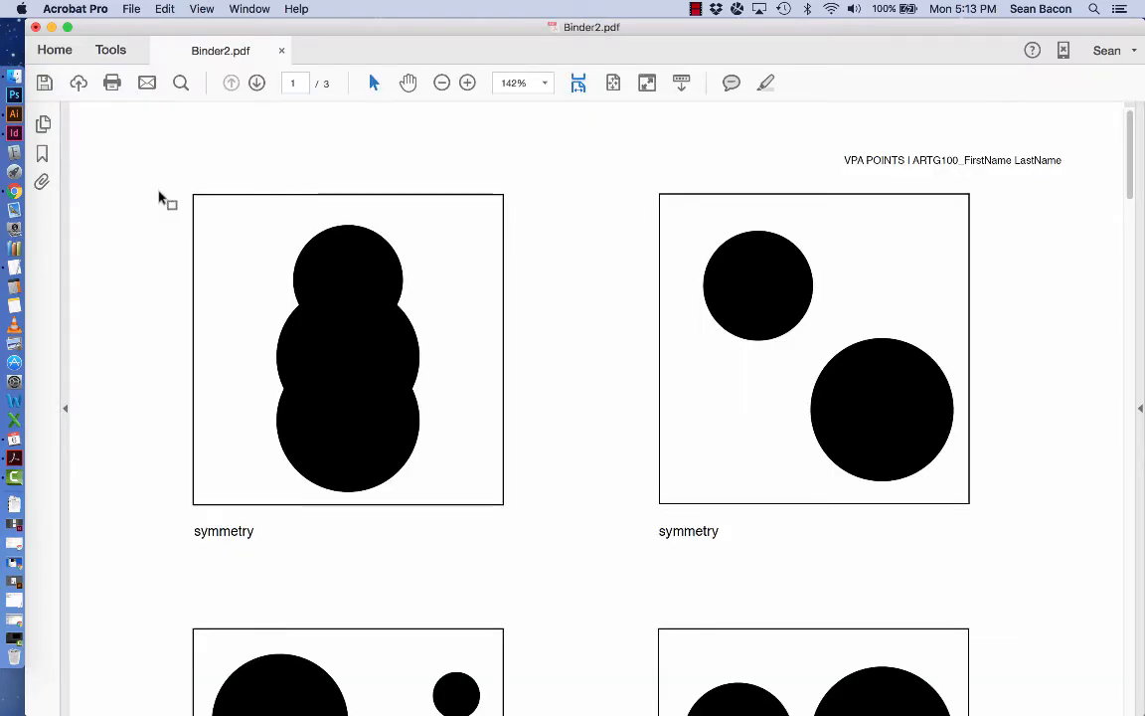
# Look through the pages of the combined PDF and display its page thumbnails
pyautogui.scroll(-2, 239, 335)
pyautogui.scroll(-20, 238, 335)
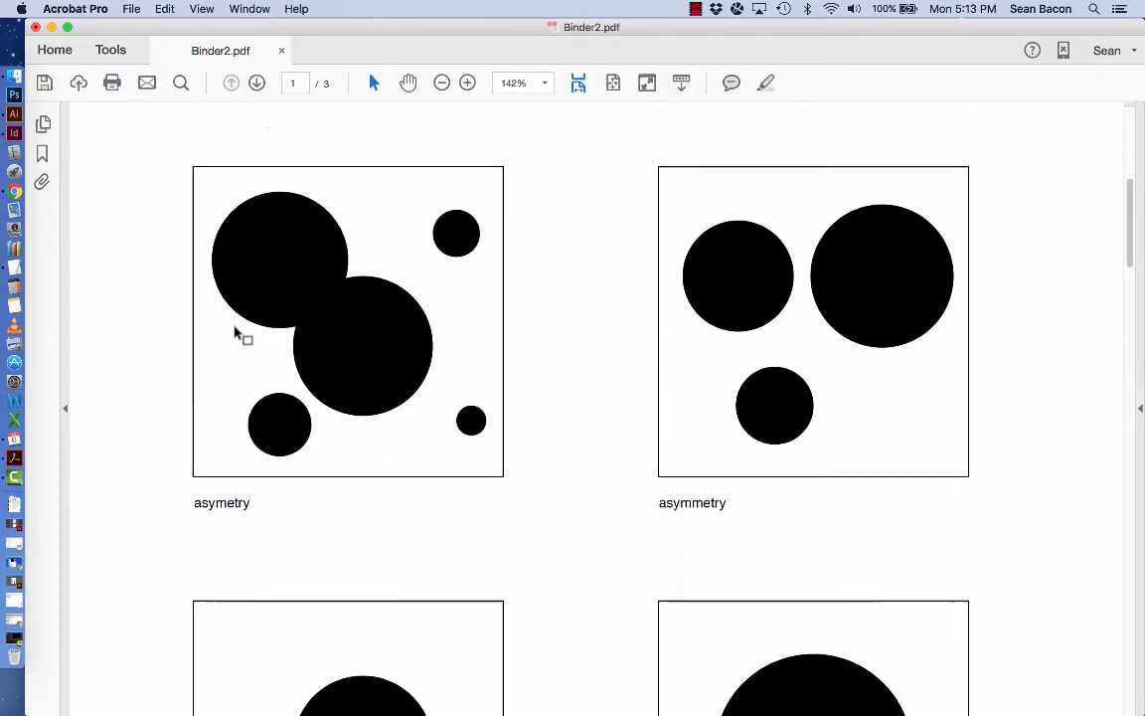
pyautogui.scroll(5, 238, 335)
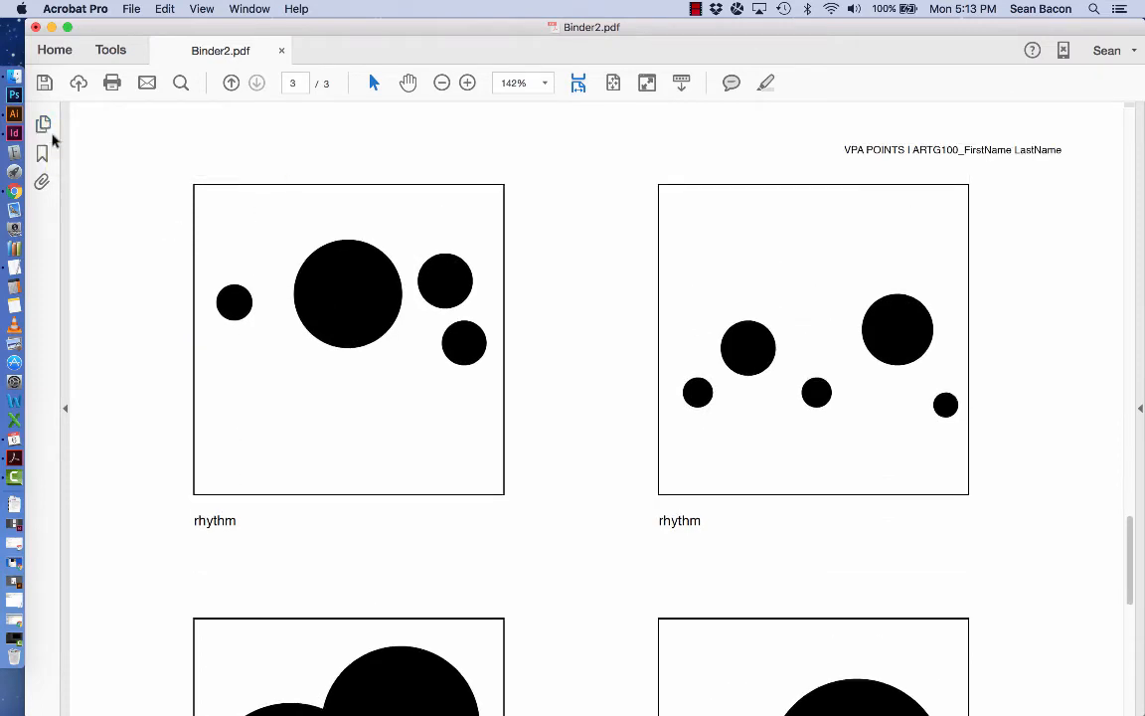
pyautogui.click(44, 125)
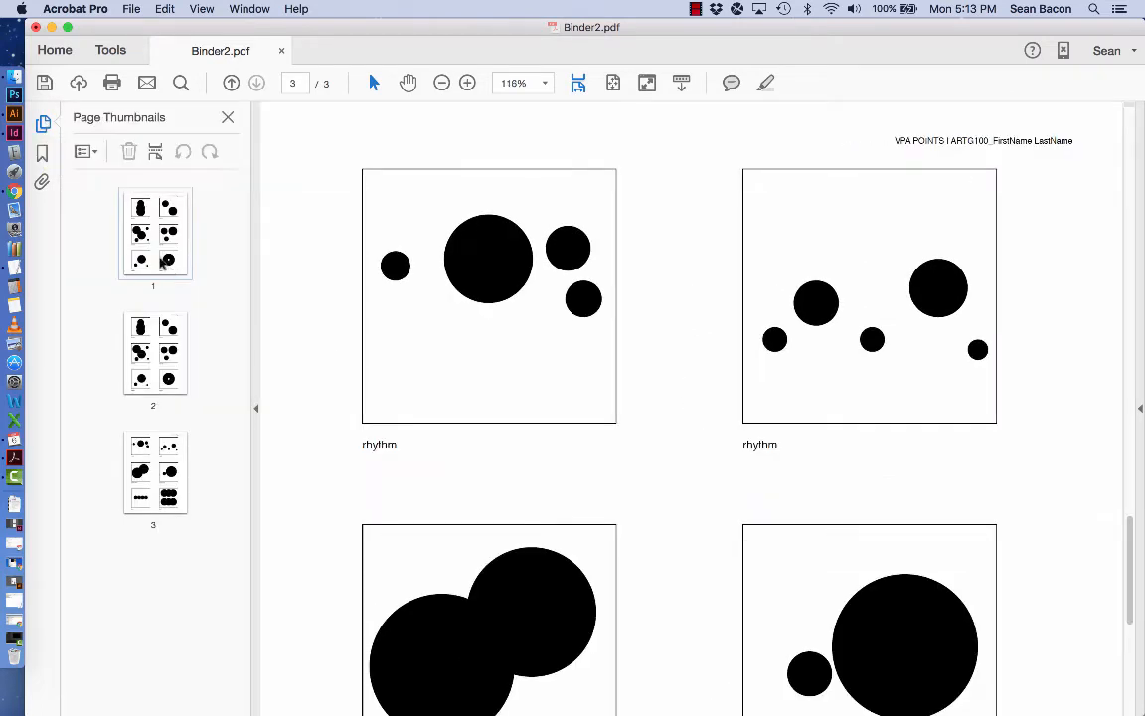
# Delete page 2, the duplicate symmetry page, from the combined PDF
pyautogui.click(154, 367)
pyautogui.moveTo(154, 366); pyautogui.dragTo(157, 196)
pyautogui.press('super+z')
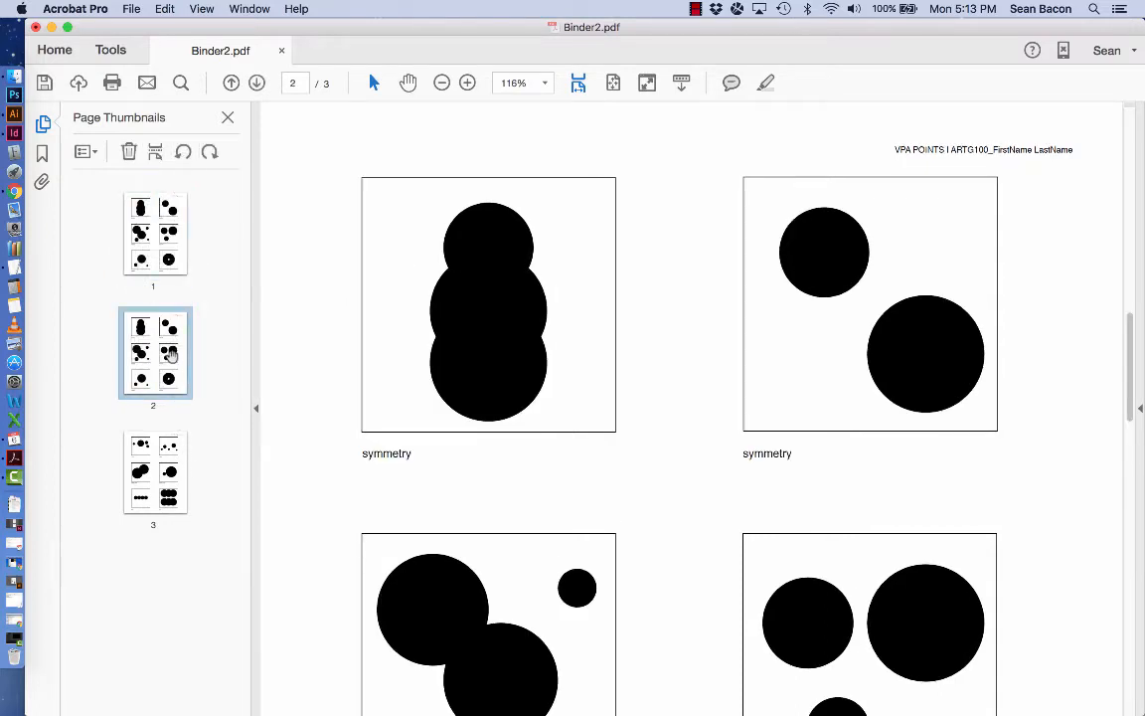
pyautogui.press('Delete')
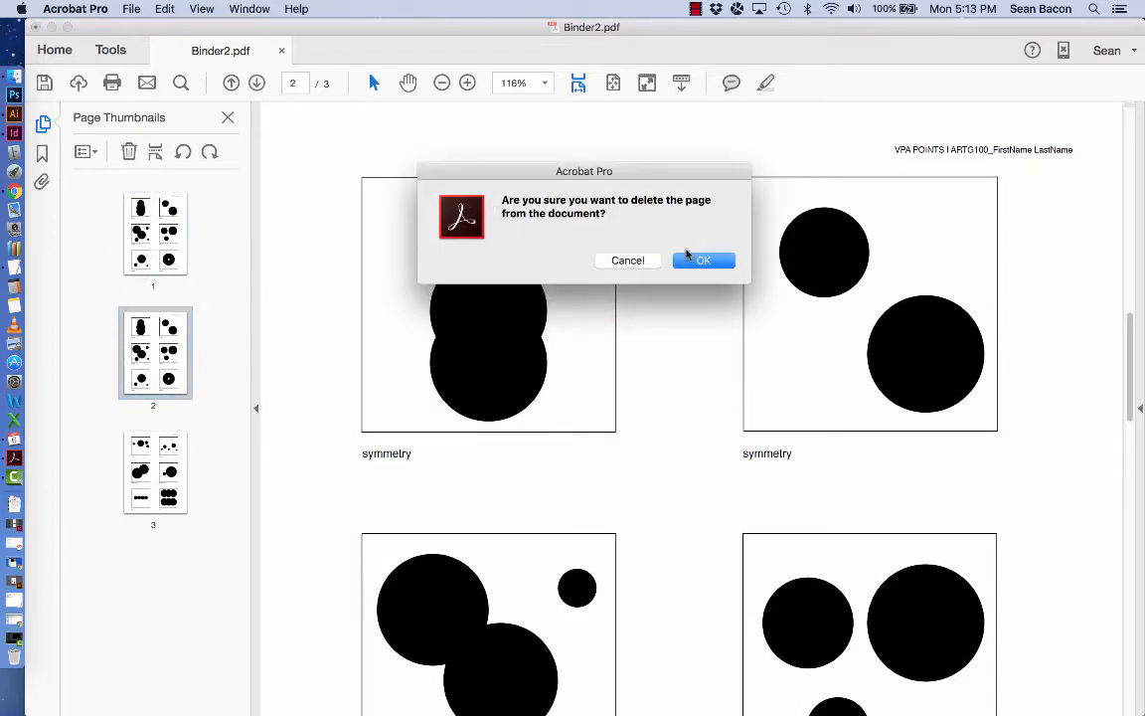
pyautogui.click(693, 259)
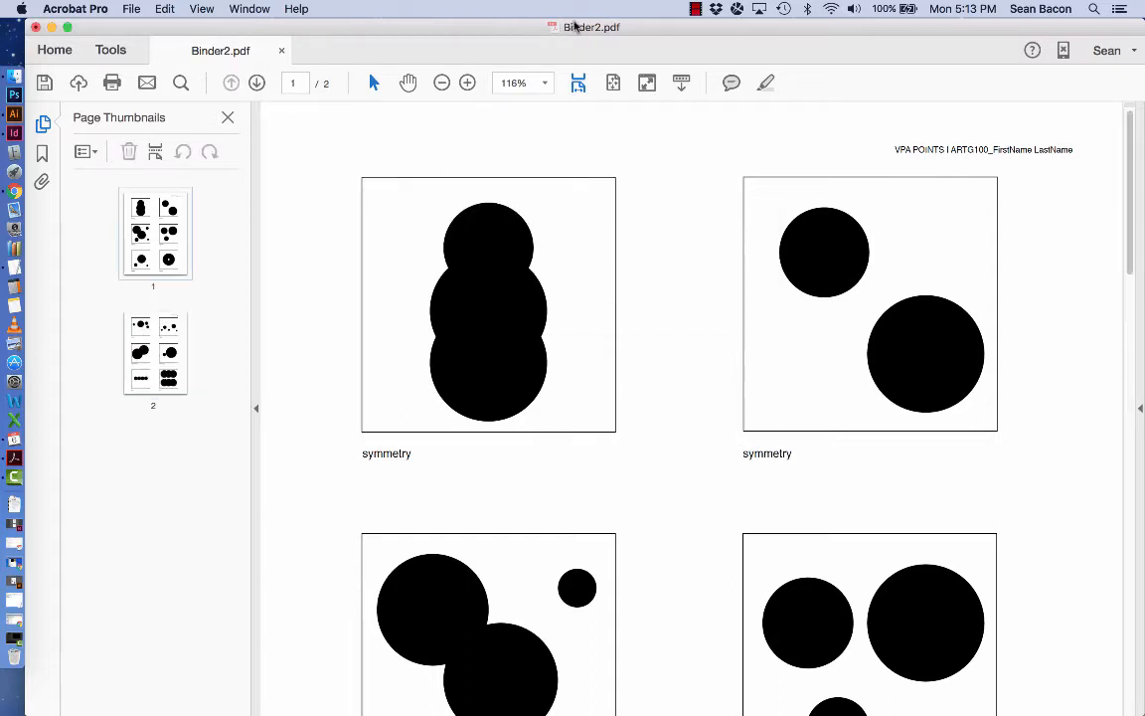
# Insert ARTG100_VisualPrinciples_Step1_POINTS_MASTER(1)(2).pdf from the desktop after page 2 of the combined PDF
pyautogui.moveTo(642, 28); pyautogui.dragTo(616, 27)
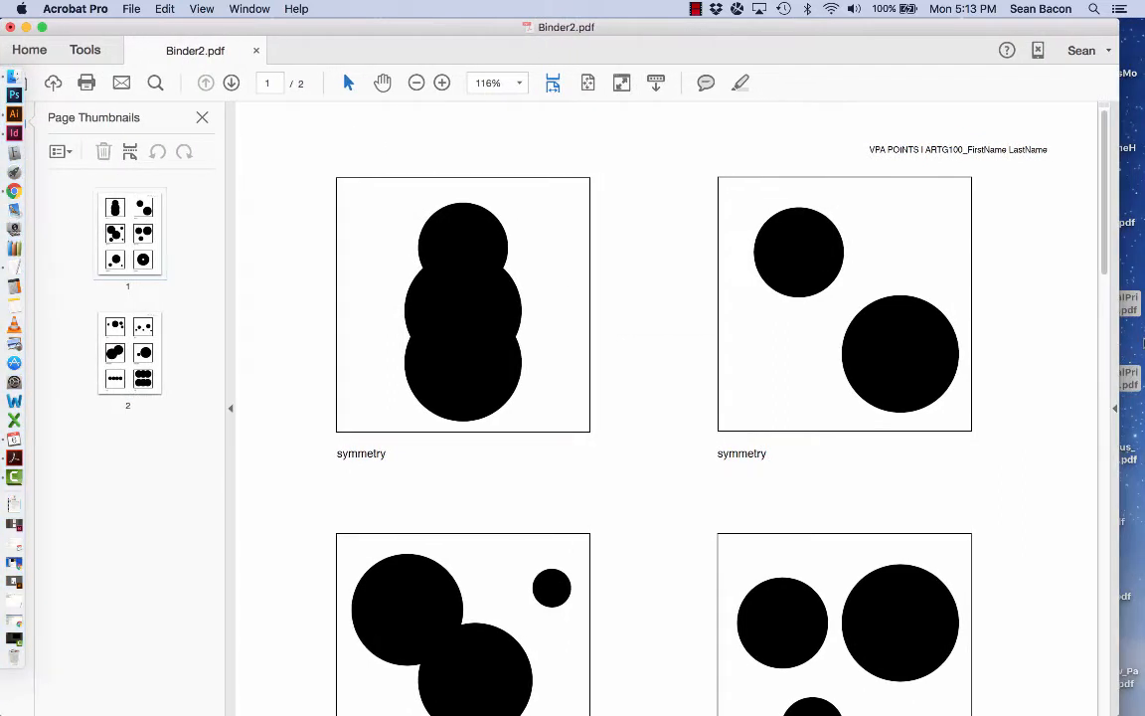
pyautogui.click(1131, 308)
pyautogui.click(1138, 329)
pyautogui.moveTo(1129, 381); pyautogui.dragTo(171, 483)
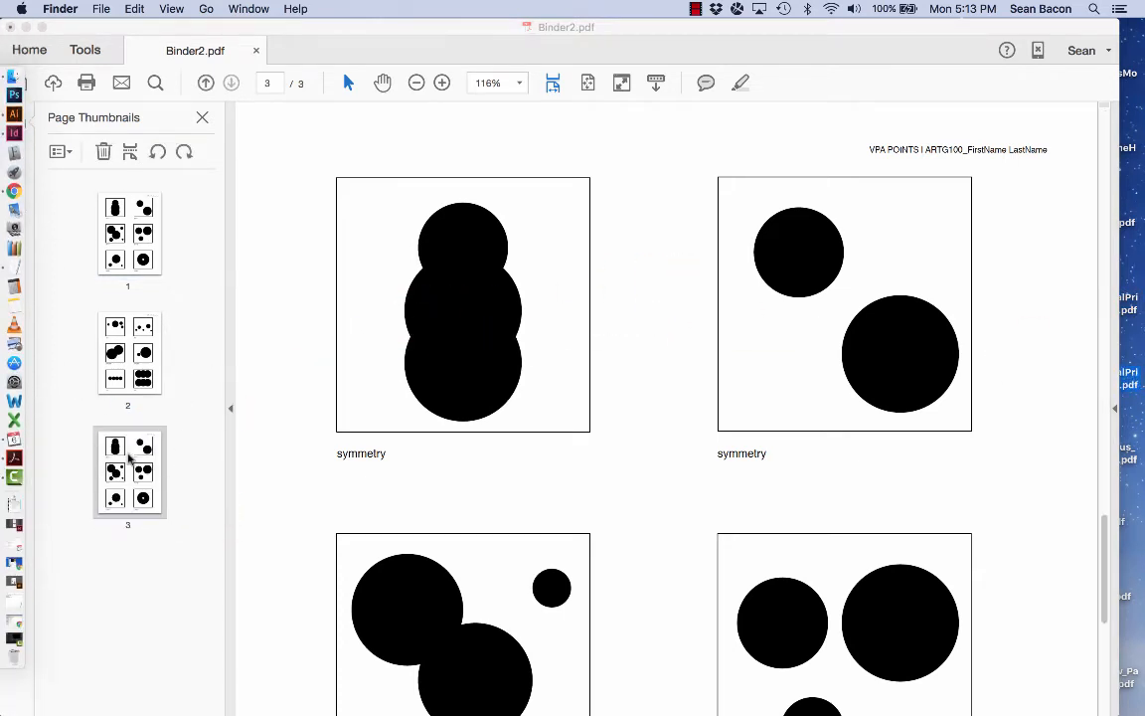
pyautogui.click(127, 396)
pyautogui.moveTo(127, 396); pyautogui.dragTo(142, 298)
pyautogui.click(141, 301)
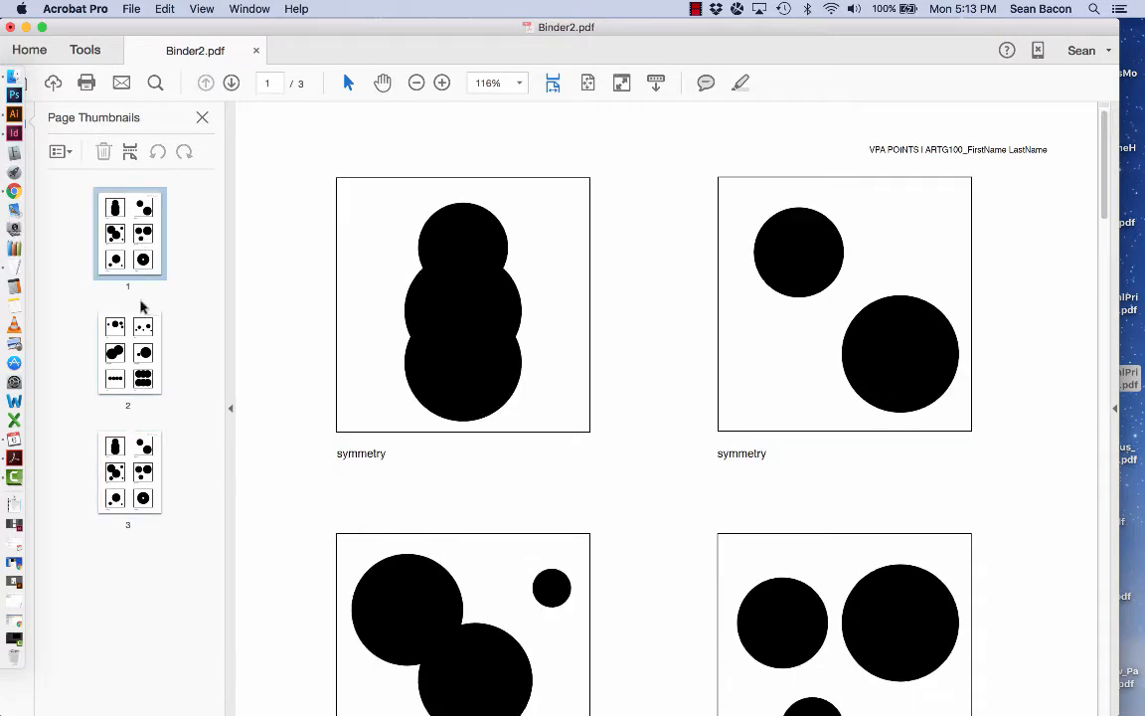
pyautogui.click(127, 368)
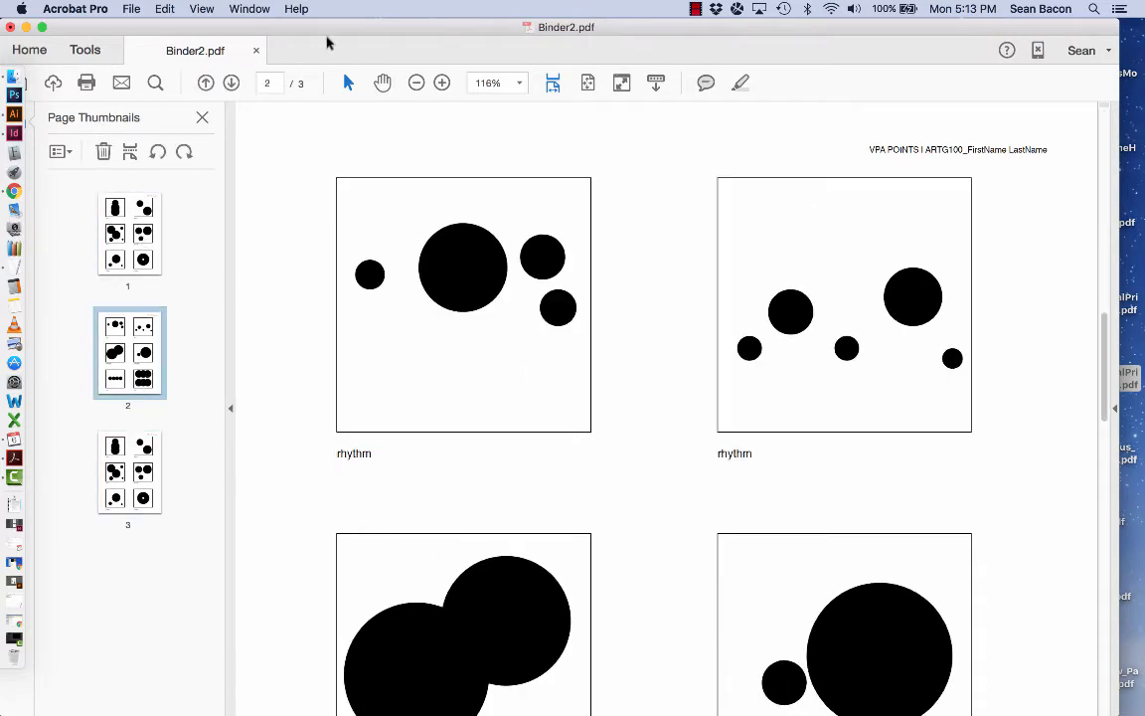
pyautogui.moveTo(334, 30); pyautogui.dragTo(356, 31)
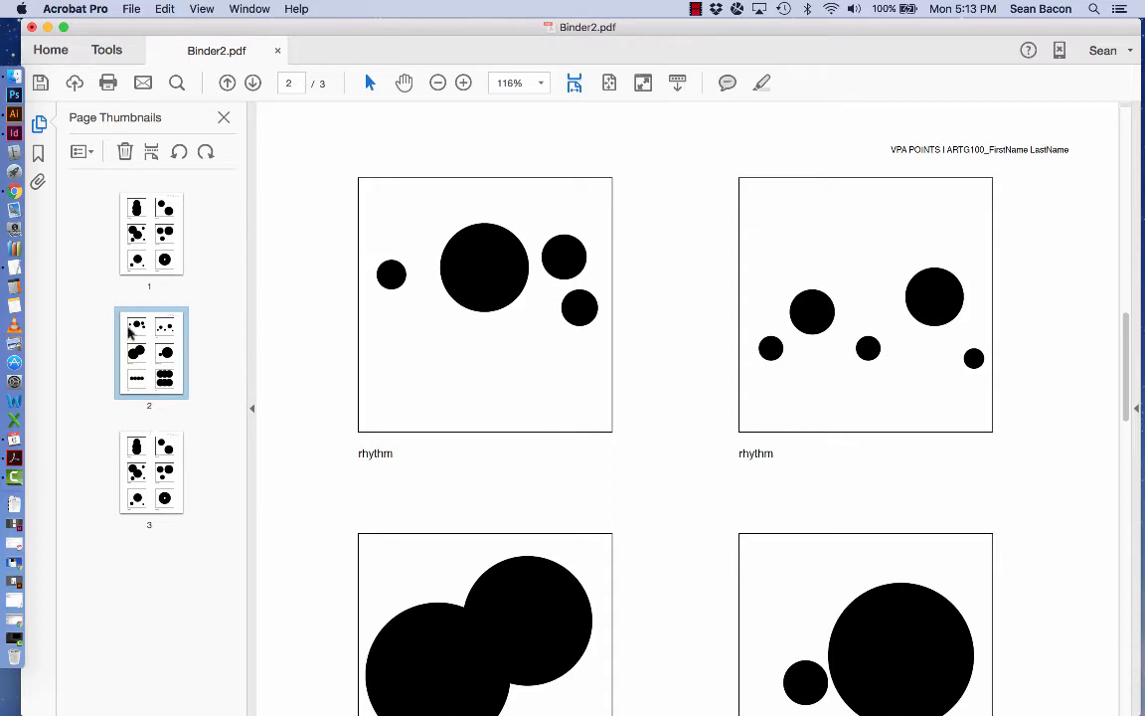
pyautogui.click(119, 9)
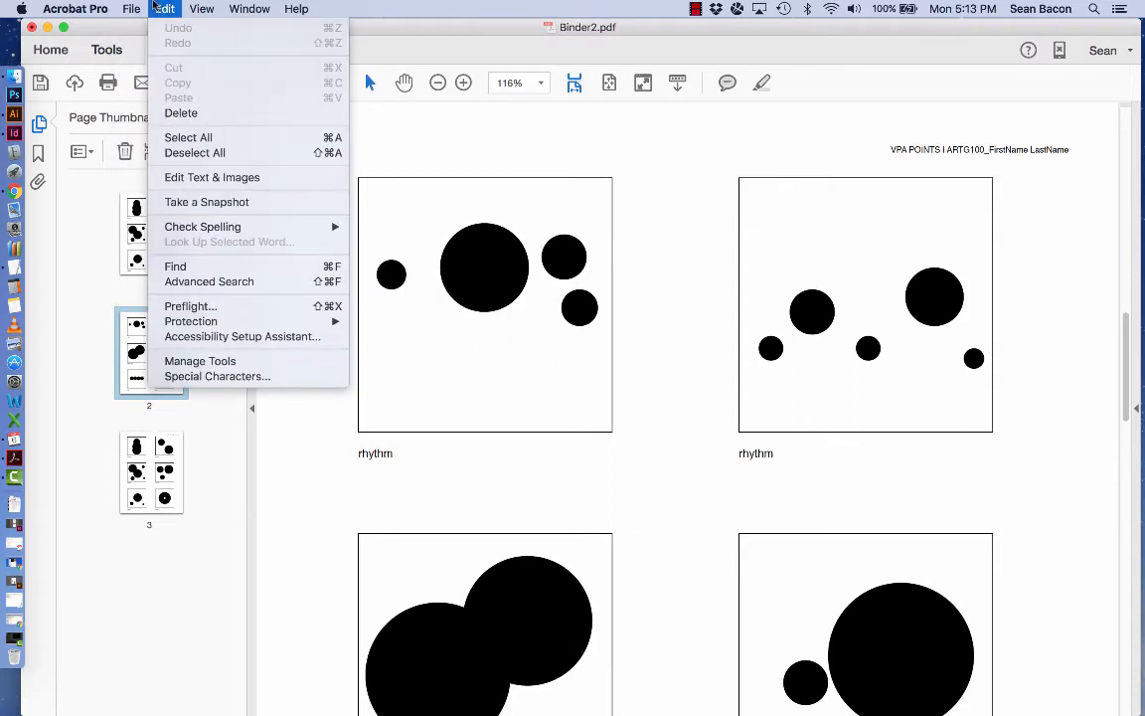
pyautogui.click(155, 6)
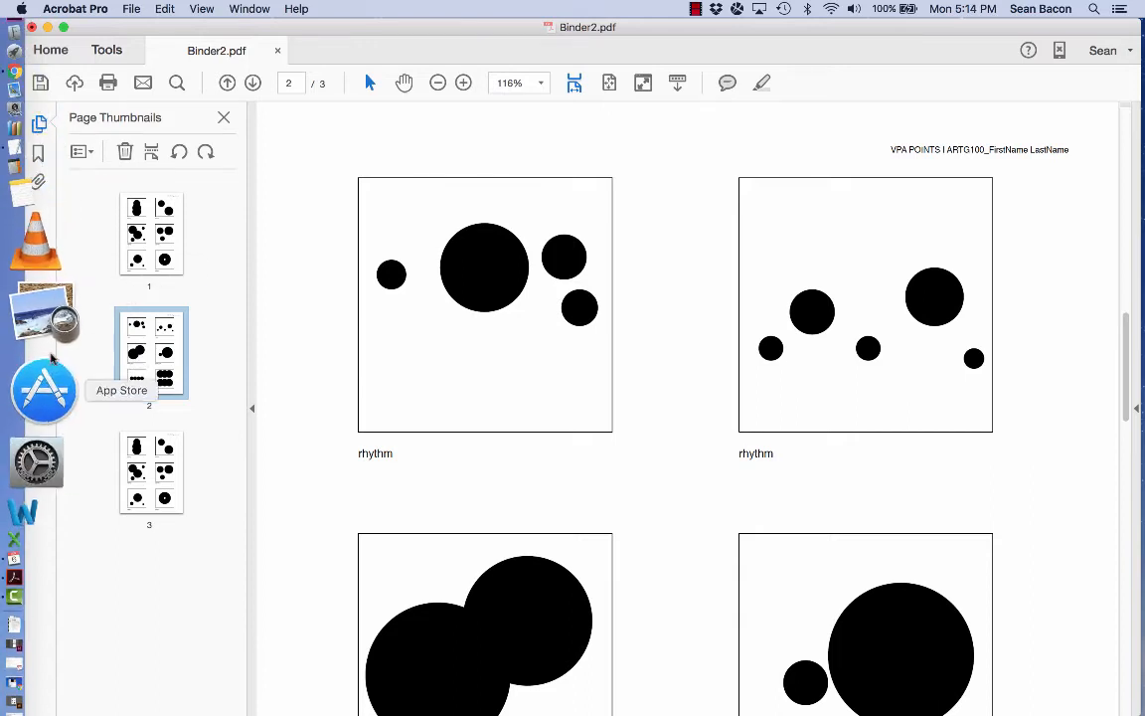
# Switch to Preview and open both ARTG100_VisualPrinciples_Step1_POINTS_MASTER PDFs from the desktop together in one window
pyautogui.click(52, 348)
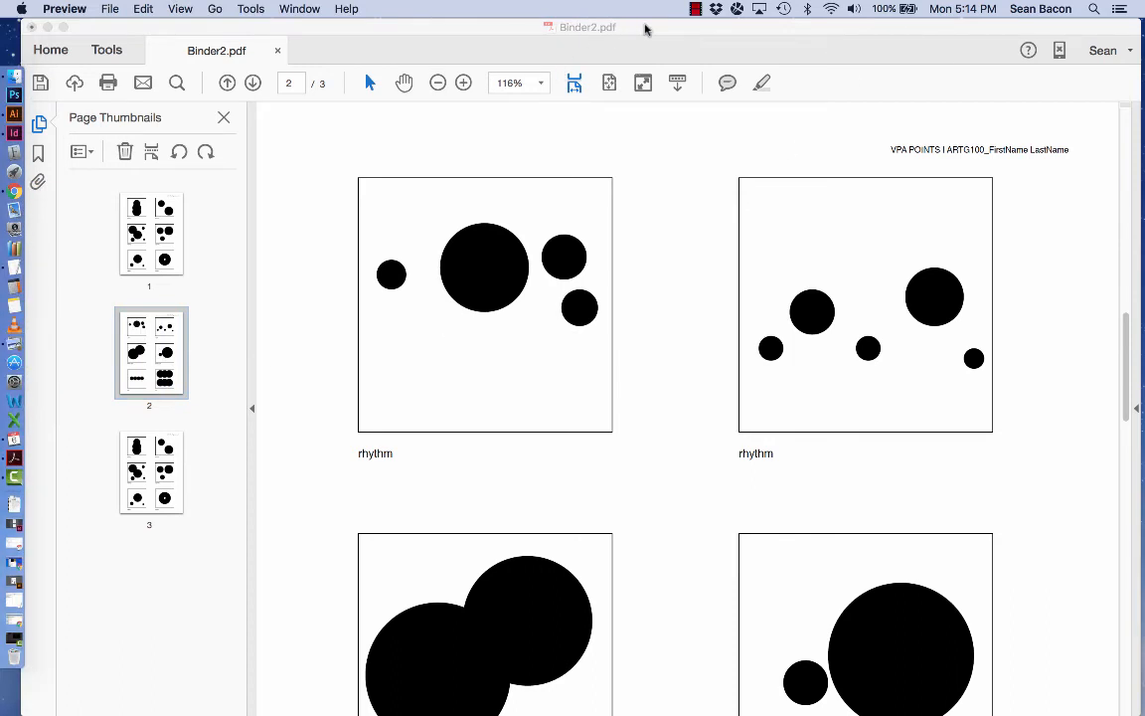
pyautogui.click(731, 34)
pyautogui.moveTo(731, 34); pyautogui.dragTo(692, 34)
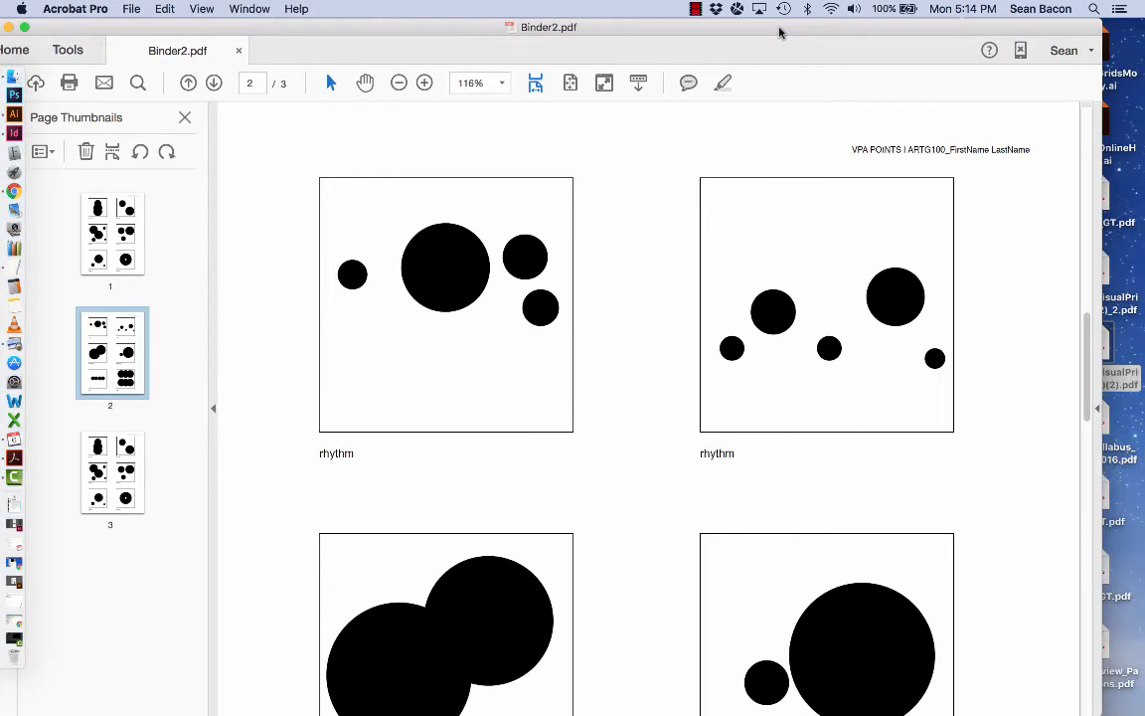
pyautogui.moveTo(1126, 381); pyautogui.dragTo(10, 343)
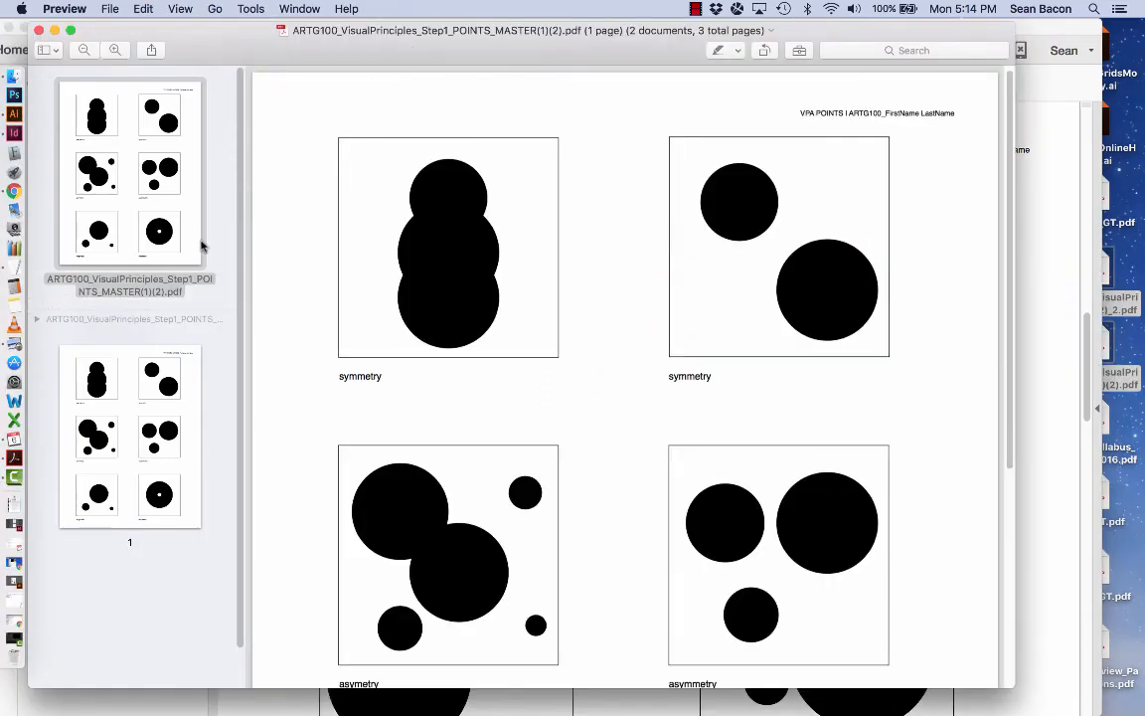
pyautogui.moveTo(230, 47); pyautogui.dragTo(347, 46)
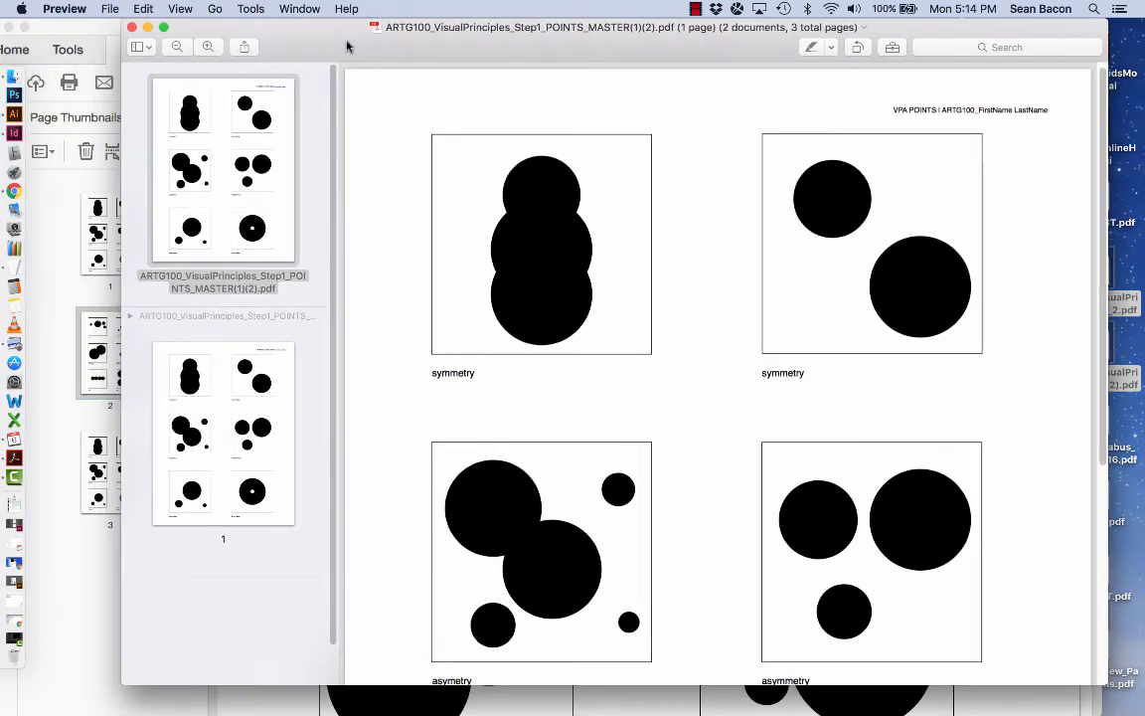
# Expand the pages of ARTG100_VisualPrinciples_Step1_POINTS_MASTER(1)(2)_2.pdf and delete its first page
pyautogui.click(129, 315)
pyautogui.scroll(-4, 239, 480)
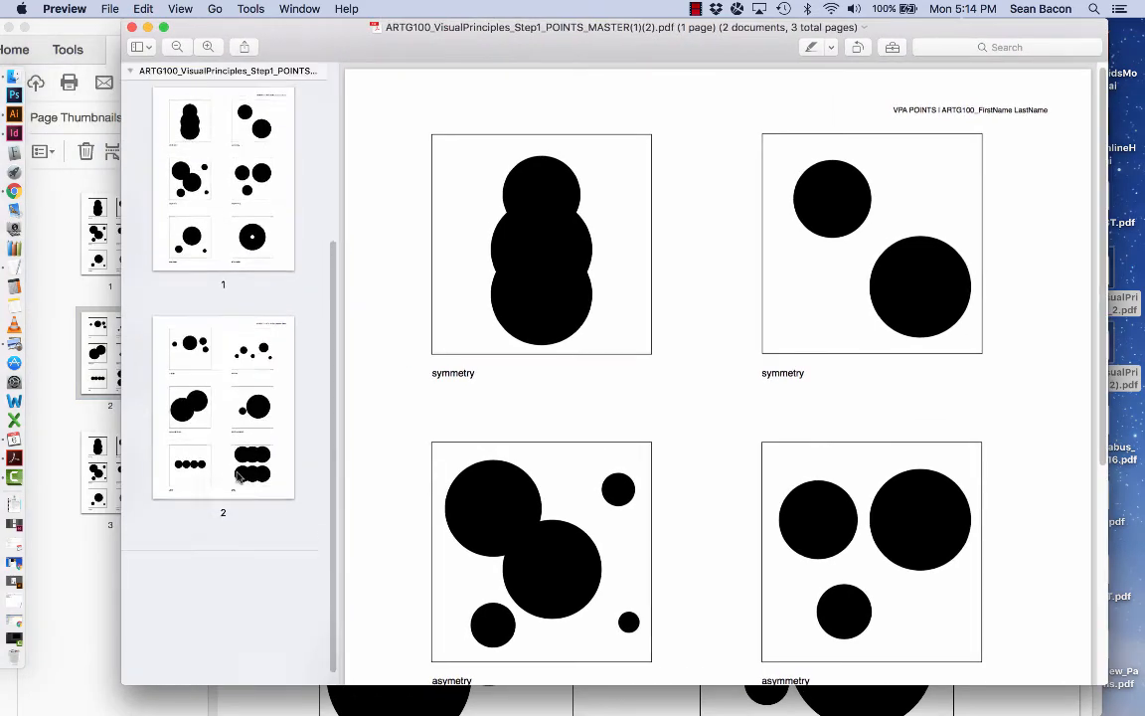
pyautogui.scroll(4, 242, 311)
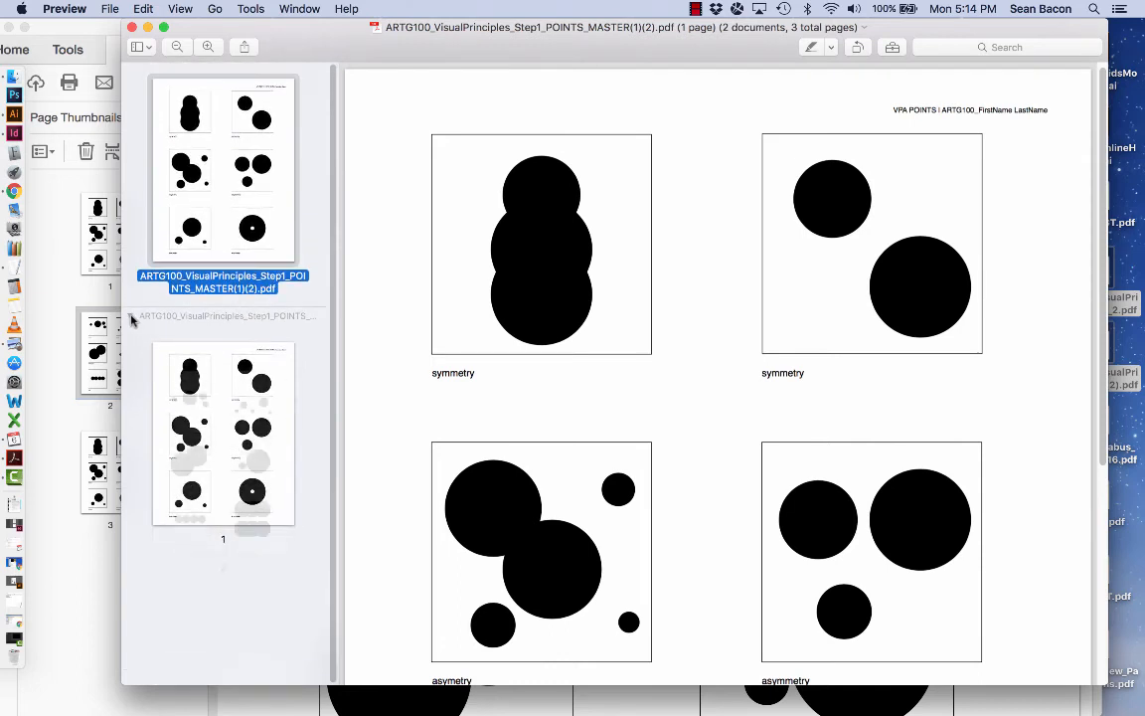
pyautogui.scroll(-5, 212, 405)
pyautogui.scroll(4, 212, 408)
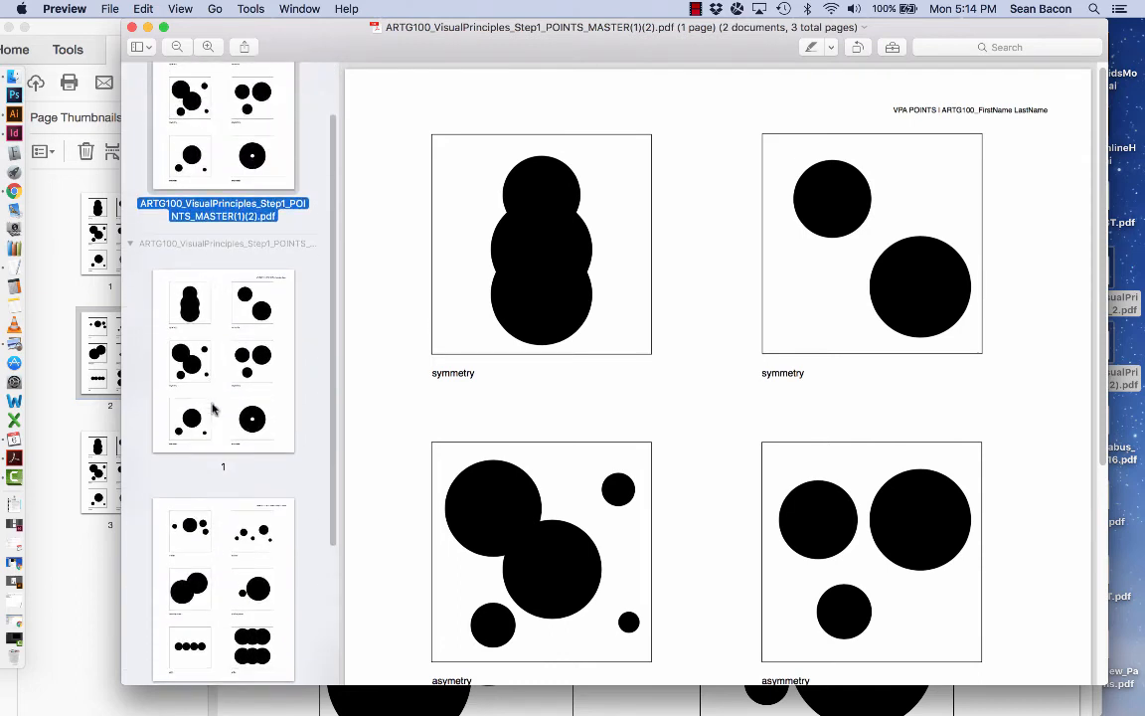
pyautogui.click(211, 408)
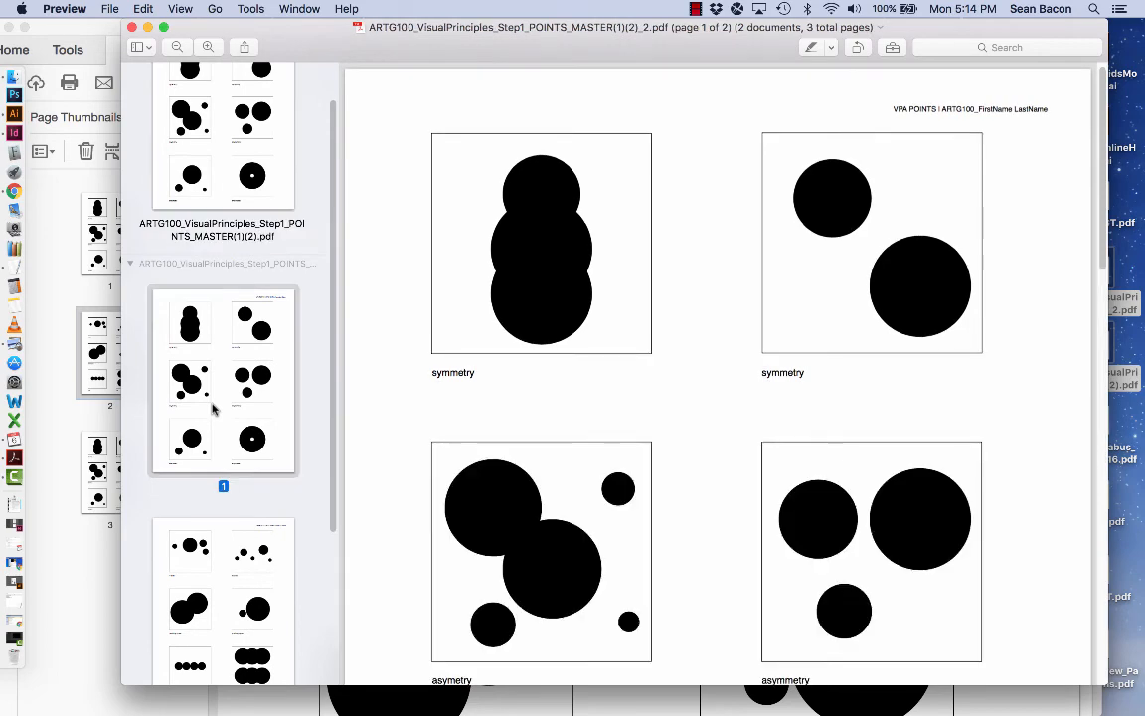
pyautogui.press('Delete')
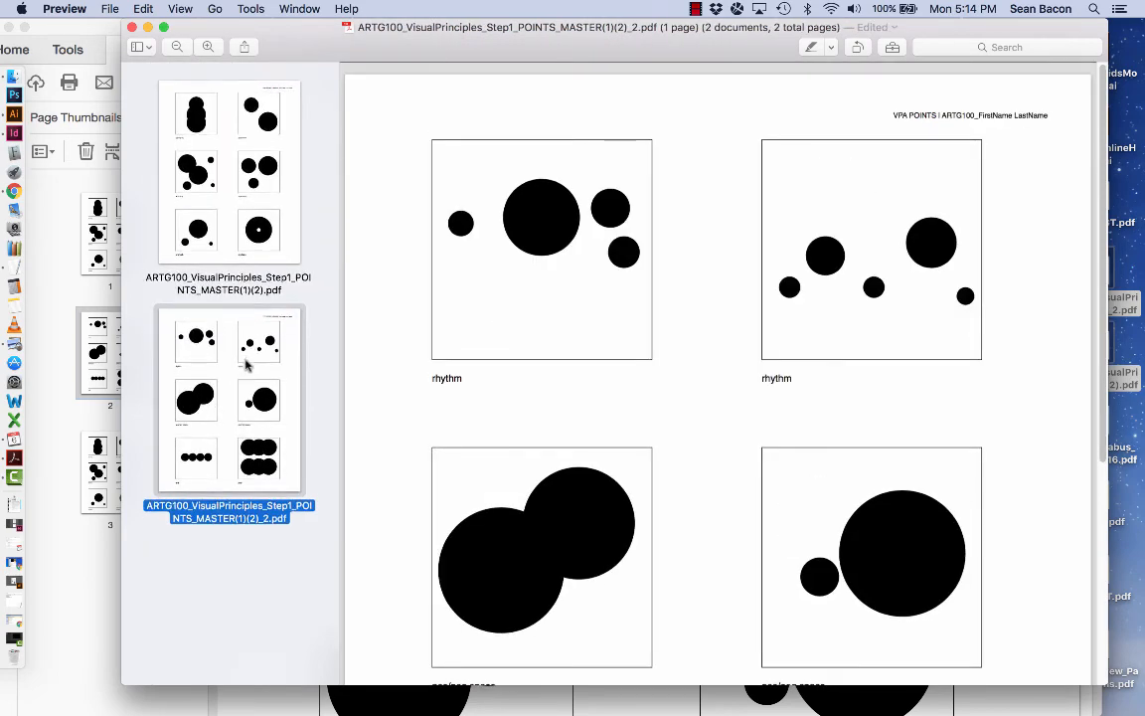
# Add the rhythm page from the file ending in (2)_2.pdf to the symmetry PDF and place it ahead of the symmetry page
pyautogui.click(229, 254)
pyautogui.click(218, 313)
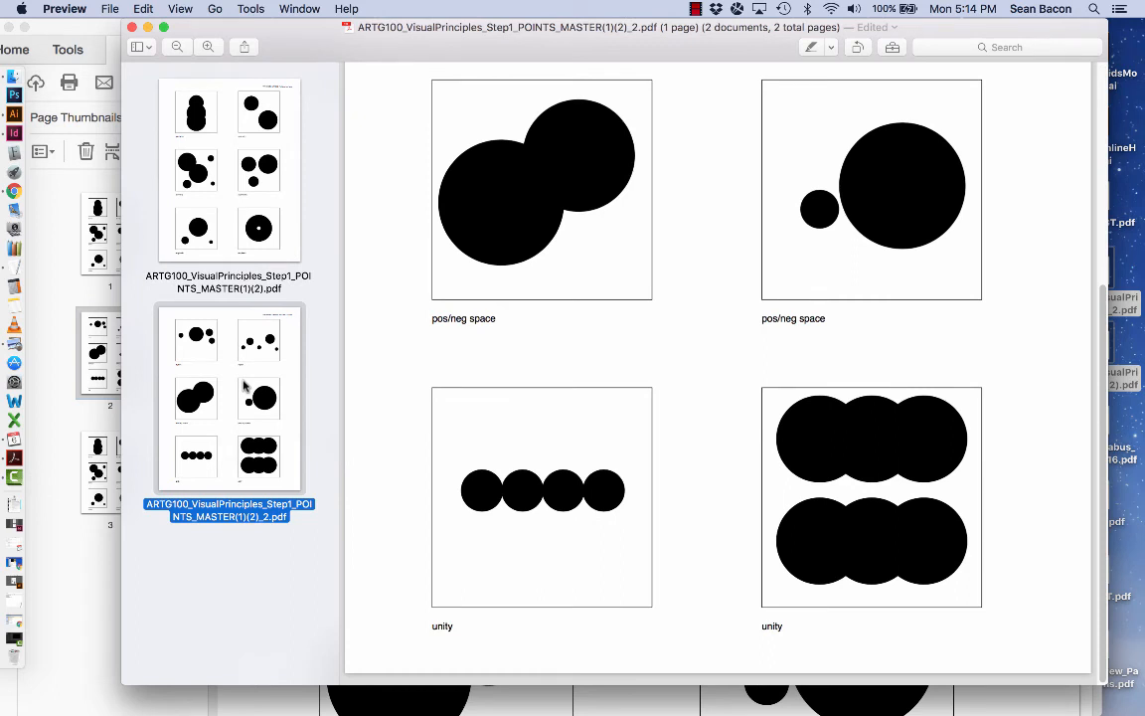
pyautogui.moveTo(242, 394); pyautogui.dragTo(254, 232)
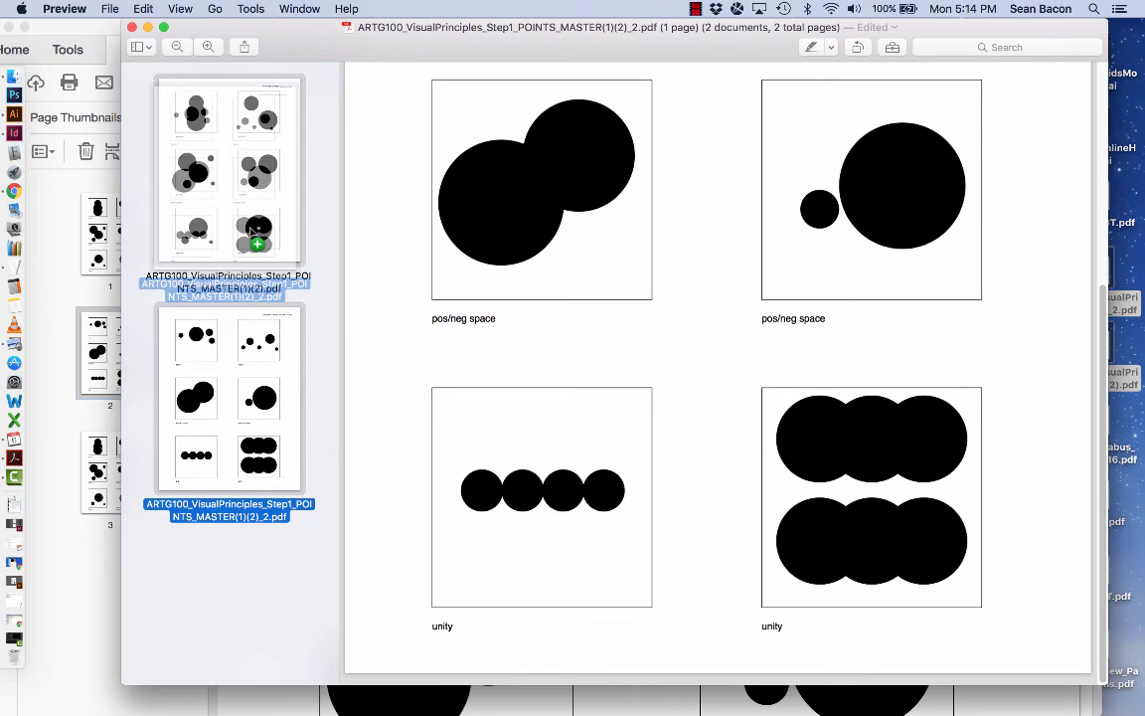
pyautogui.moveTo(253, 231); pyautogui.dragTo(253, 232)
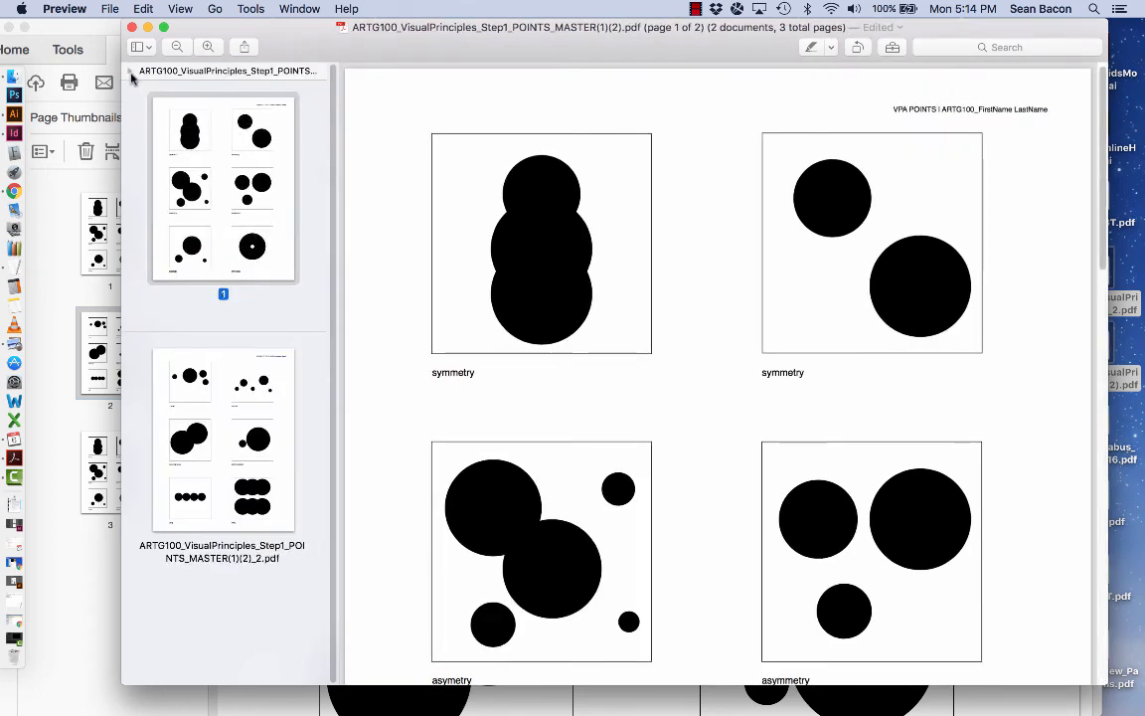
pyautogui.moveTo(246, 439); pyautogui.dragTo(235, 171)
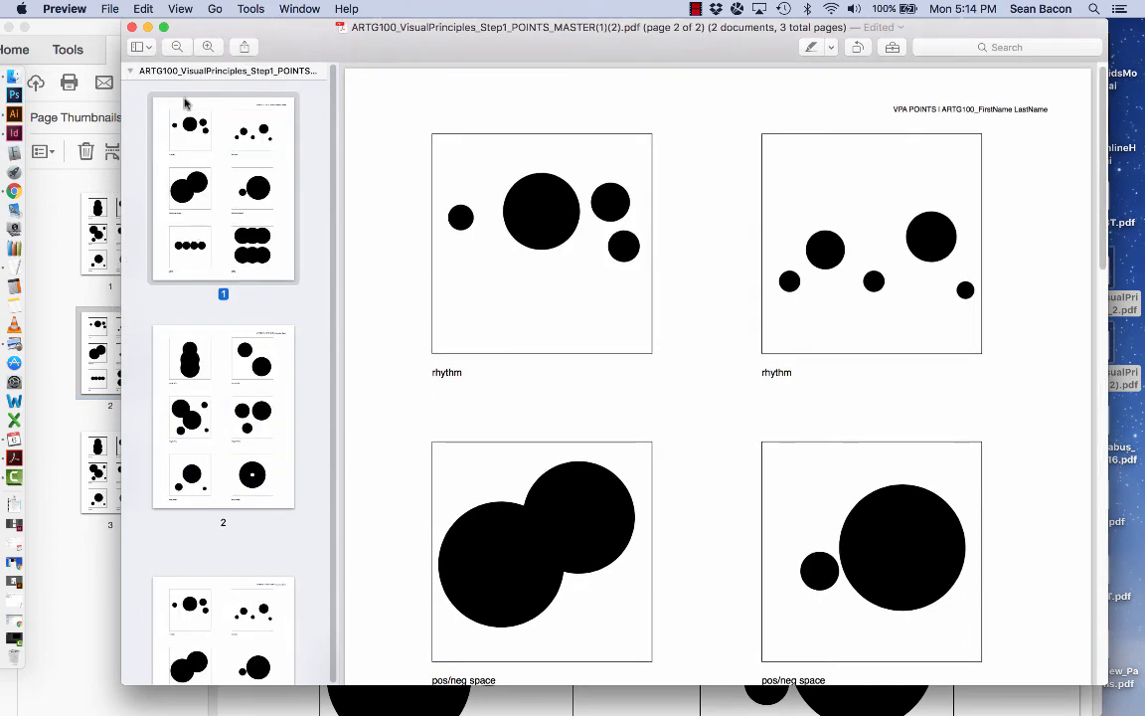
# Save the reordered PDF
pyautogui.click(114, 8)
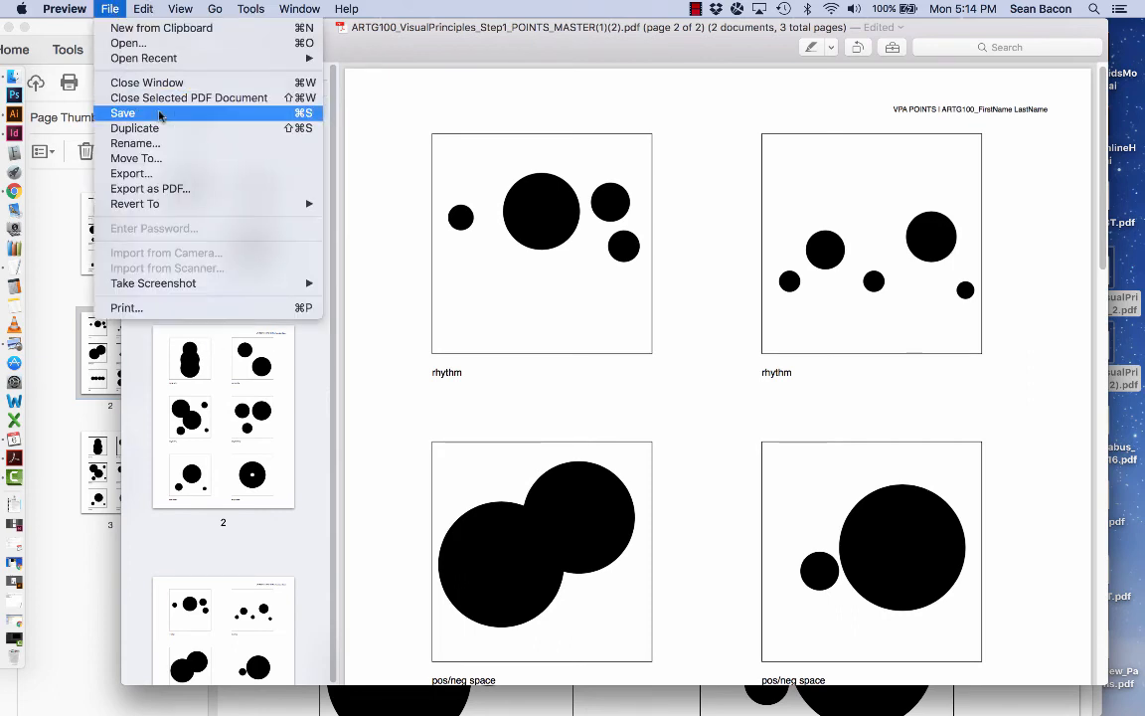
pyautogui.click(159, 115)
pyautogui.click(248, 8)
pyautogui.click(248, 8)
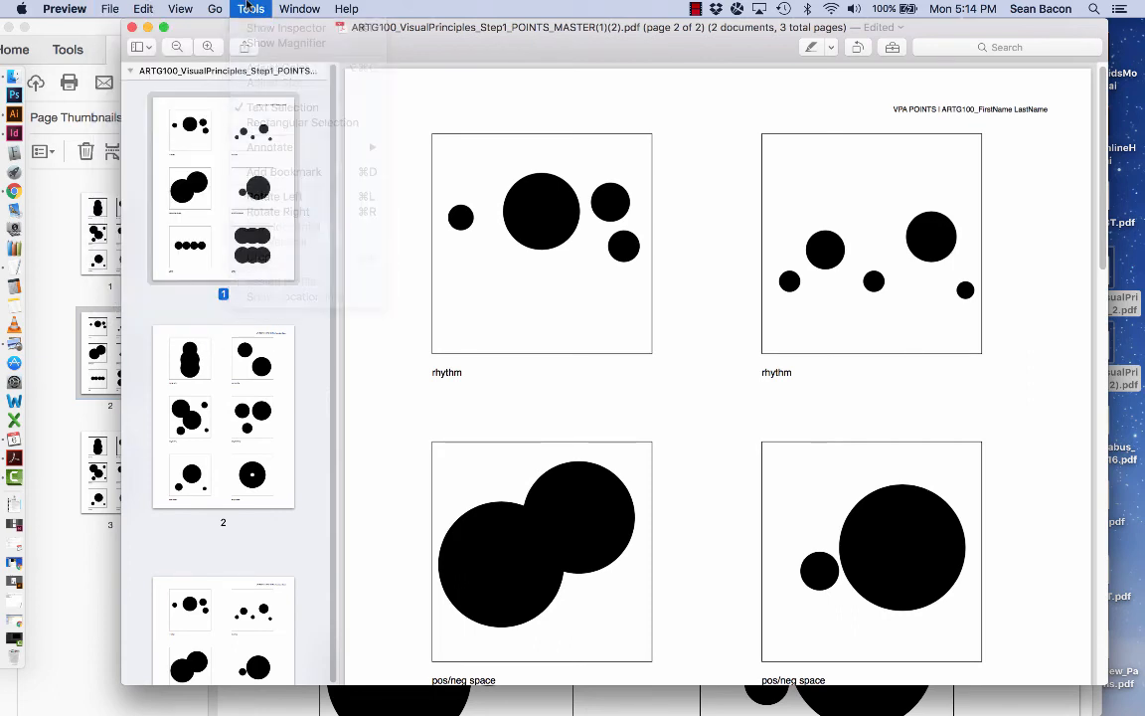